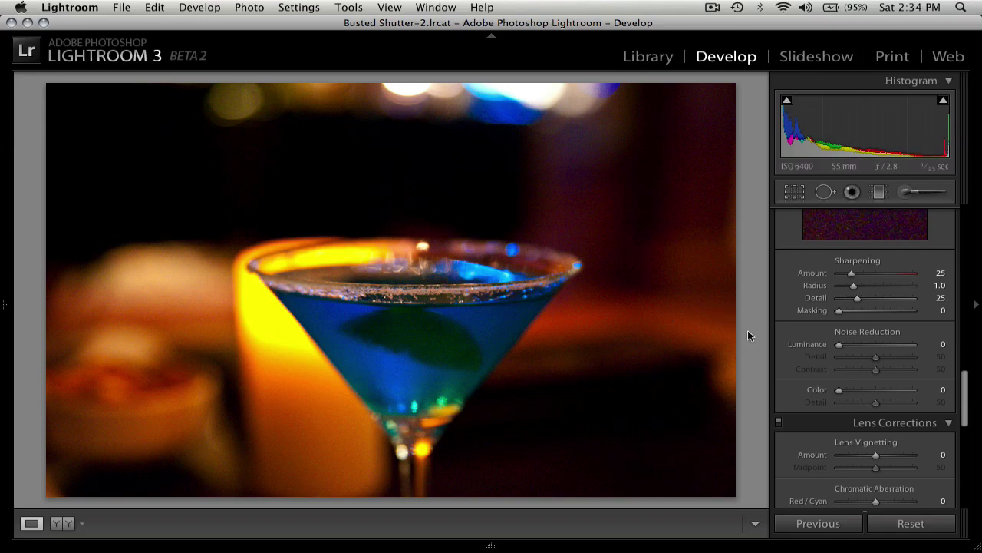
Step: Zoom the martini photo to 1:1 on the dark background and set Color noise reduction to 31
scroll(784, 347, "up", 3)
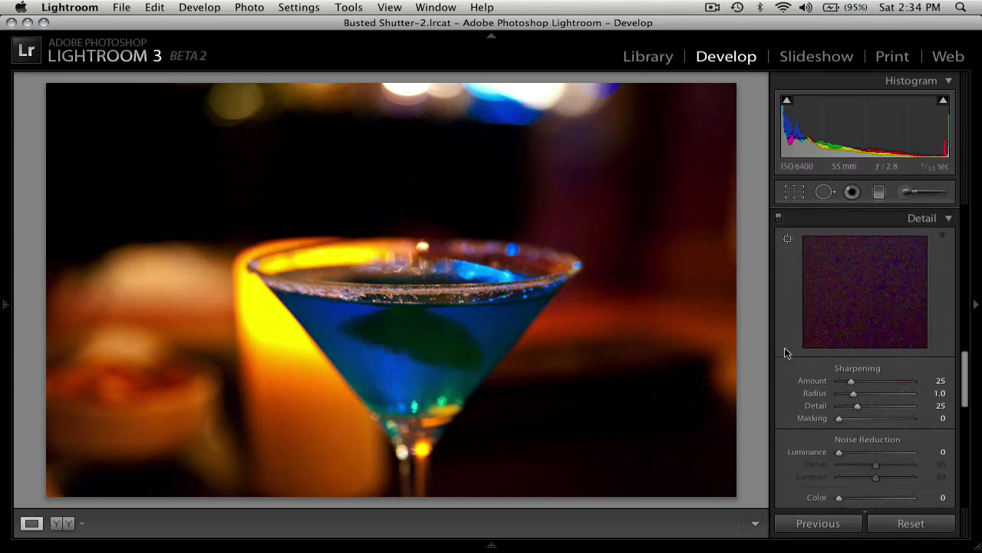
scroll(785, 353, "down", 1)
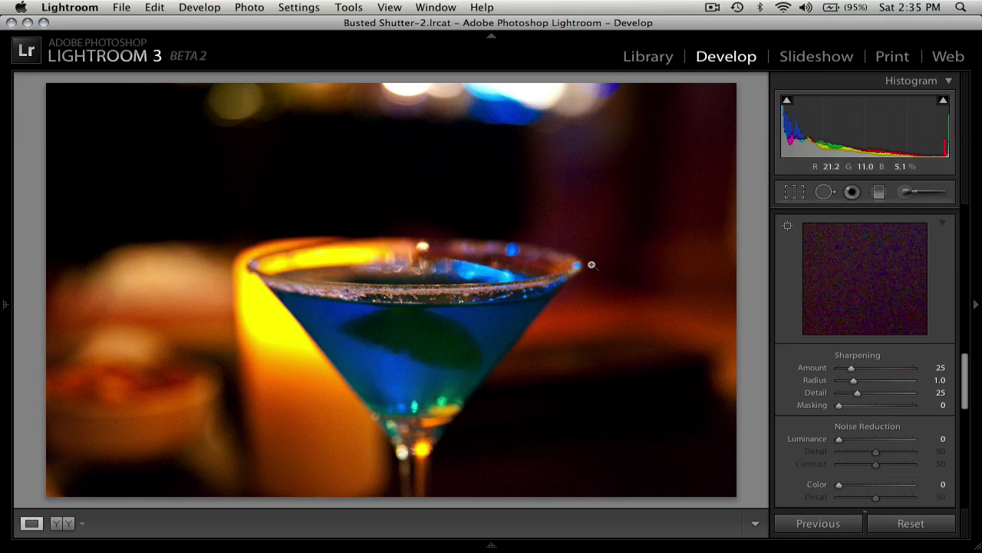
left_click(579, 175)
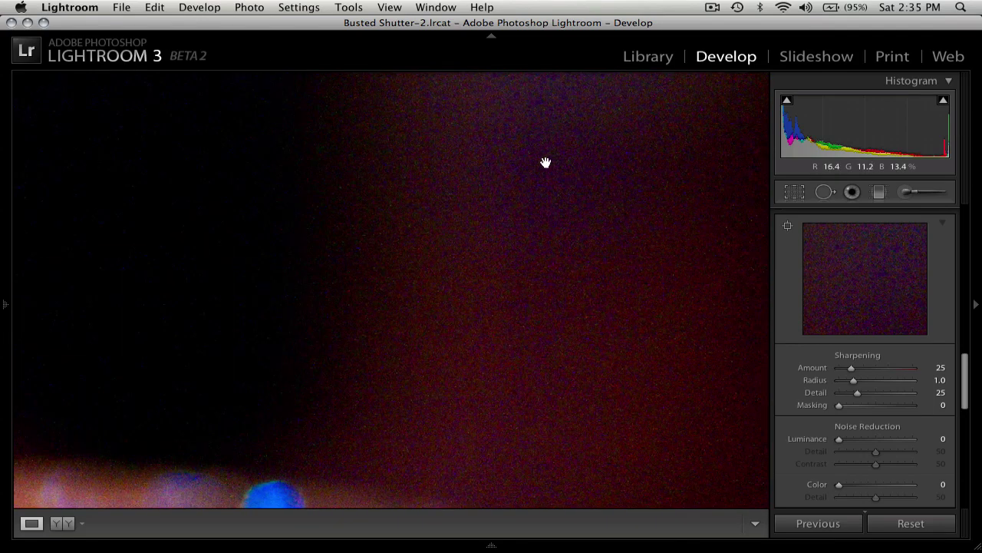
left_click_drag(555, 206, 538, 227)
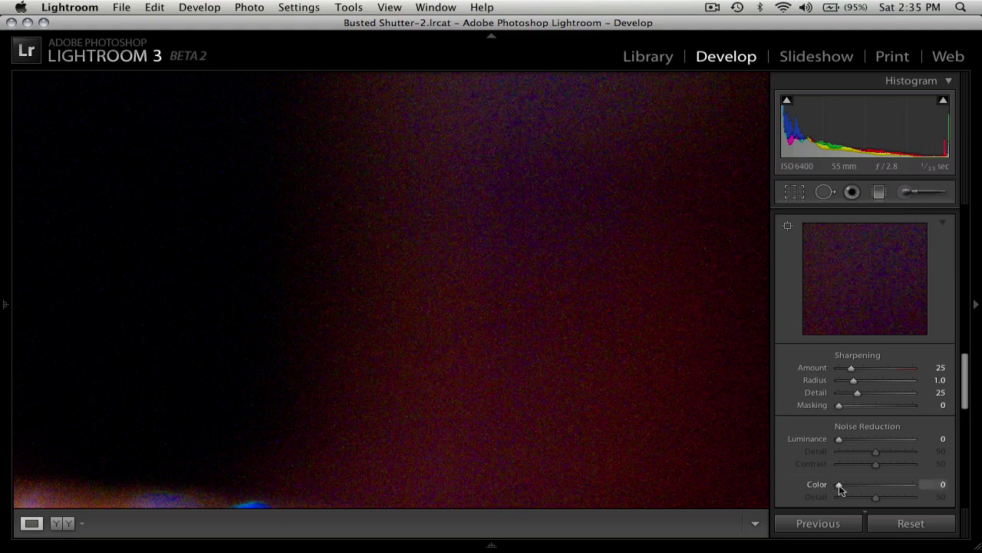
left_click_drag(840, 489, 869, 490)
mouse_move(868, 486)
left_mouse_down()
mouse_move(826, 488)
mouse_move(862, 484)
left_mouse_up()
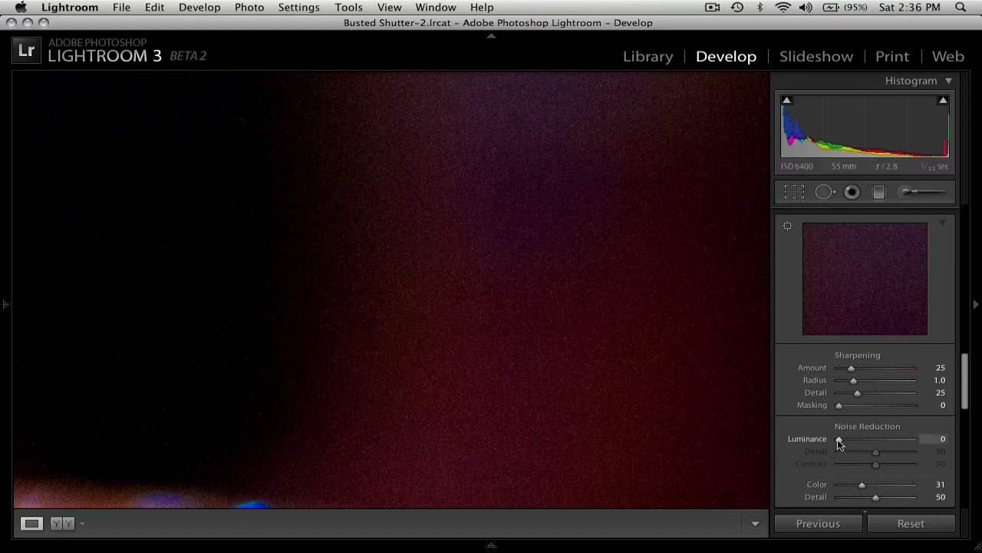
Step: Set Luminance noise reduction to 70, comparing before and after with the Detail panel switch
left_click_drag(841, 439, 889, 436)
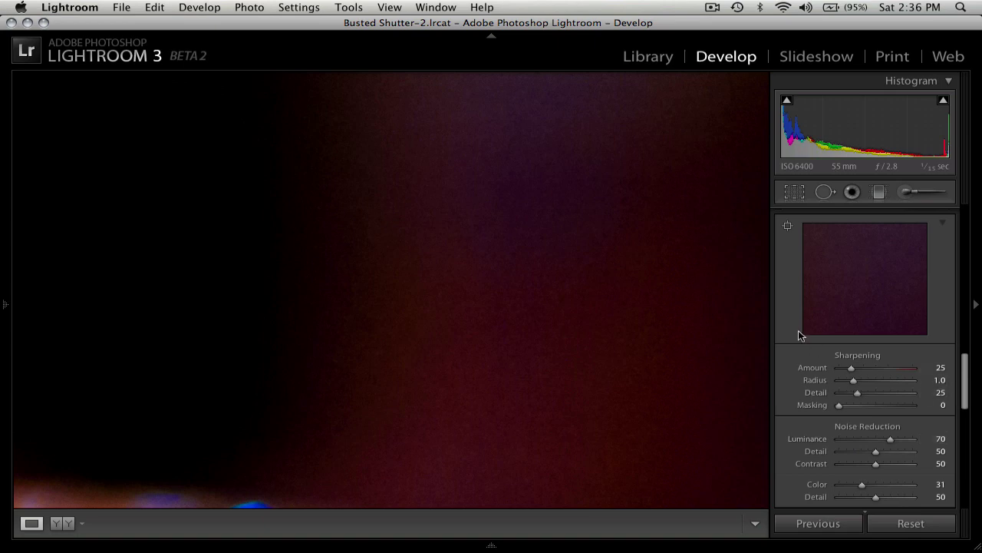
scroll(801, 333, "up", 1)
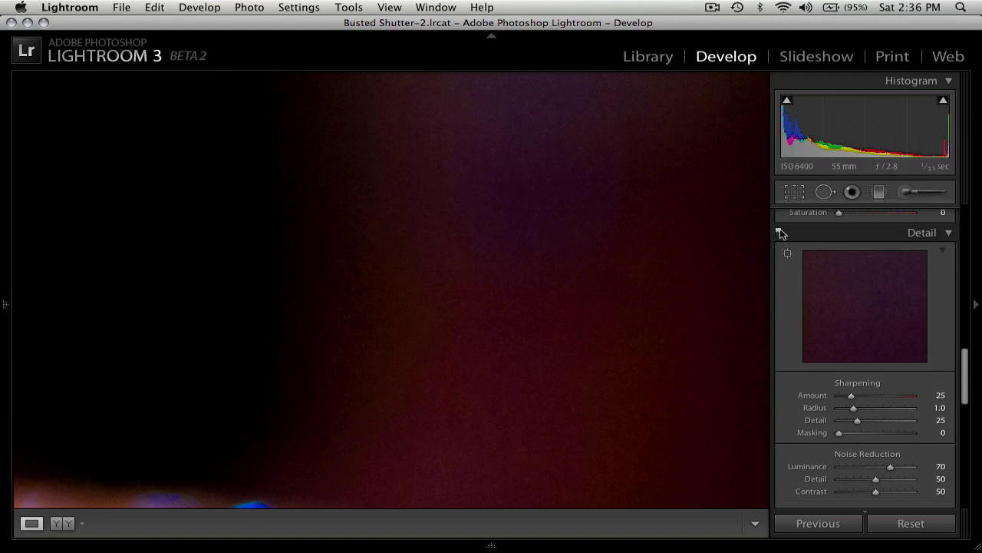
left_click(779, 233)
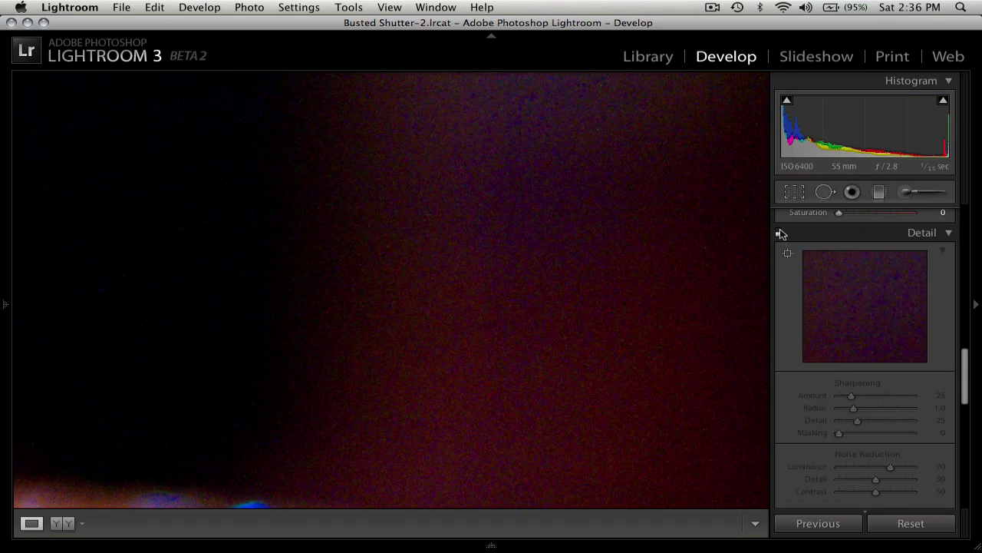
left_click(780, 233)
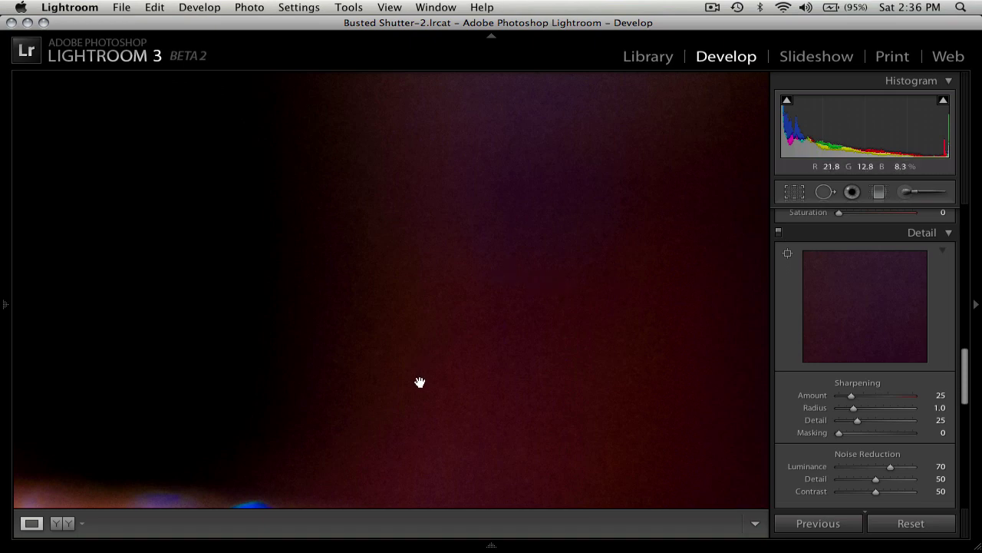
left_click_drag(420, 382, 373, 208)
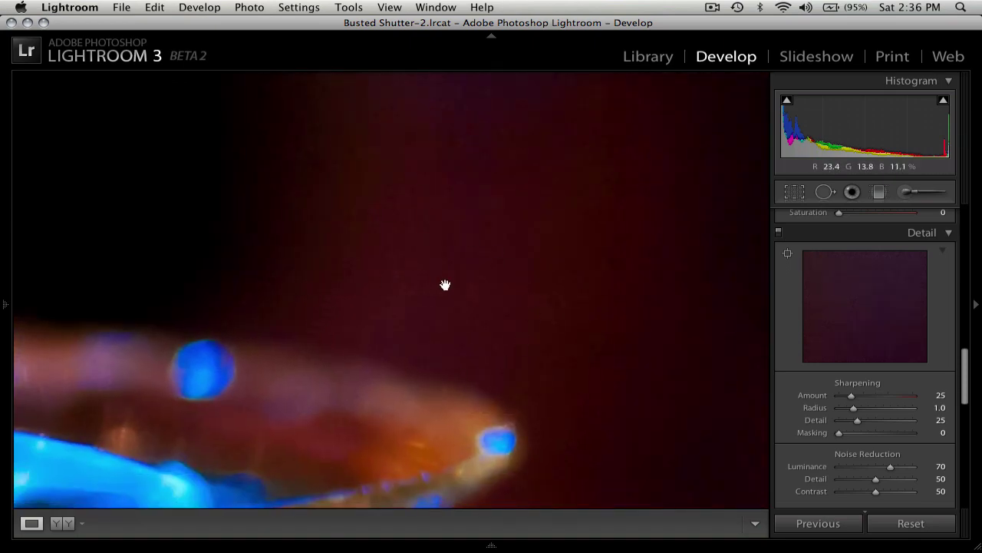
left_click(377, 292)
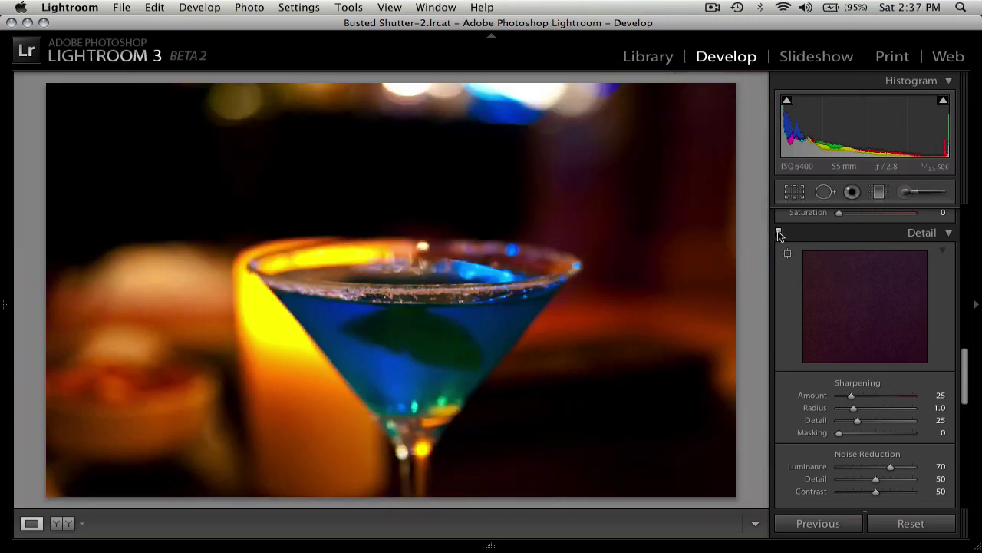
left_click(778, 231)
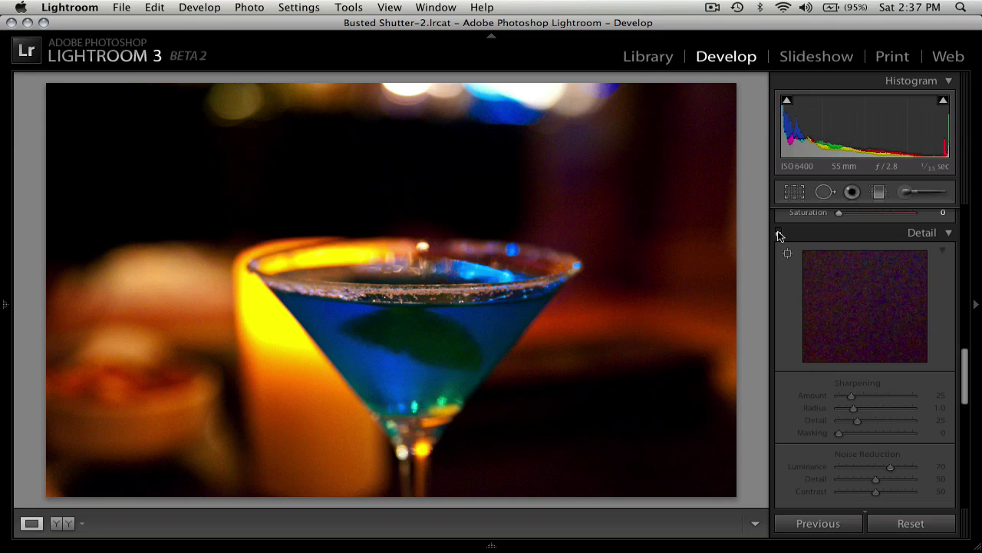
left_click(778, 232)
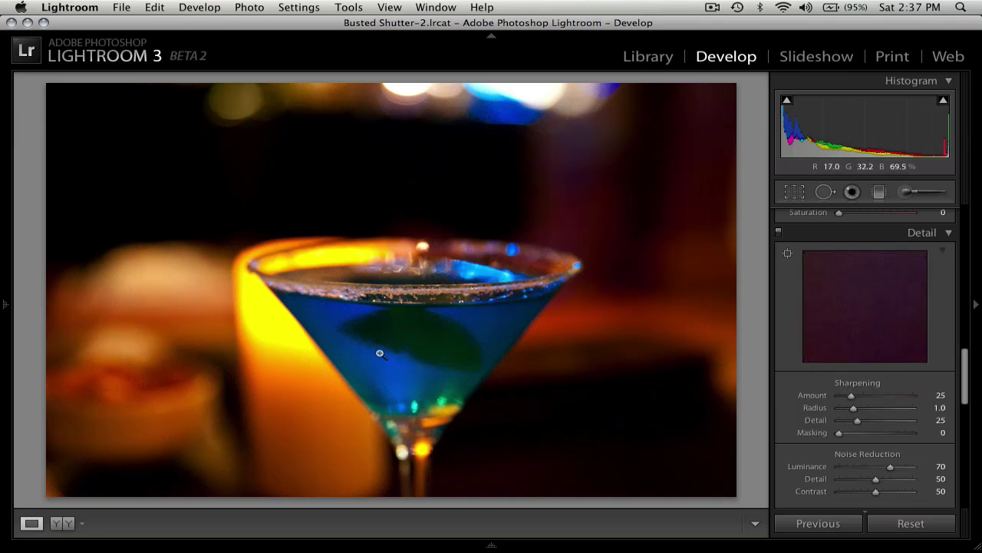
left_click(780, 232)
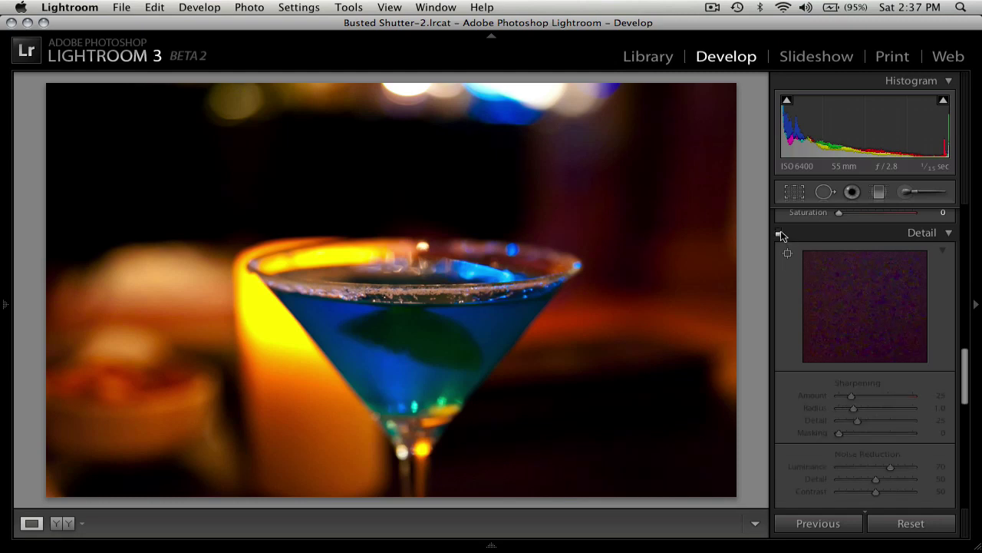
left_click(780, 233)
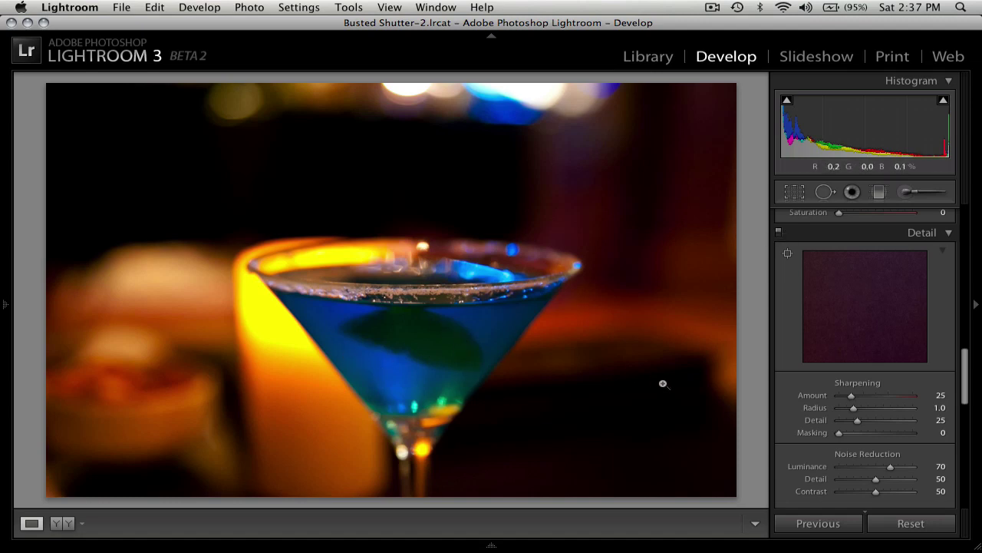
scroll(787, 420, "down", 3)
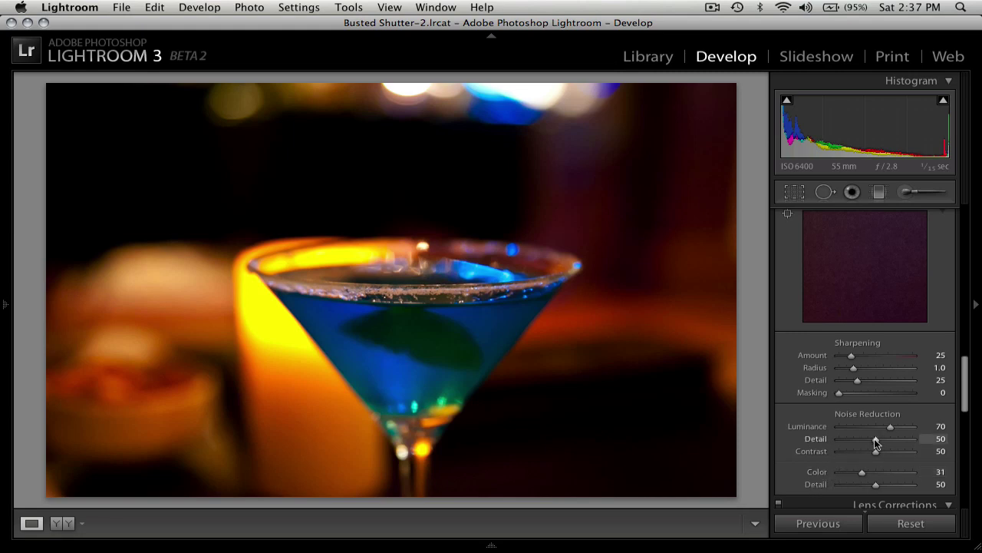
Step: Zoom in on the glass rim and fine-tune Luminance noise reduction to 67 with Detail 82
left_click_drag(874, 438, 894, 439)
left_click(427, 291)
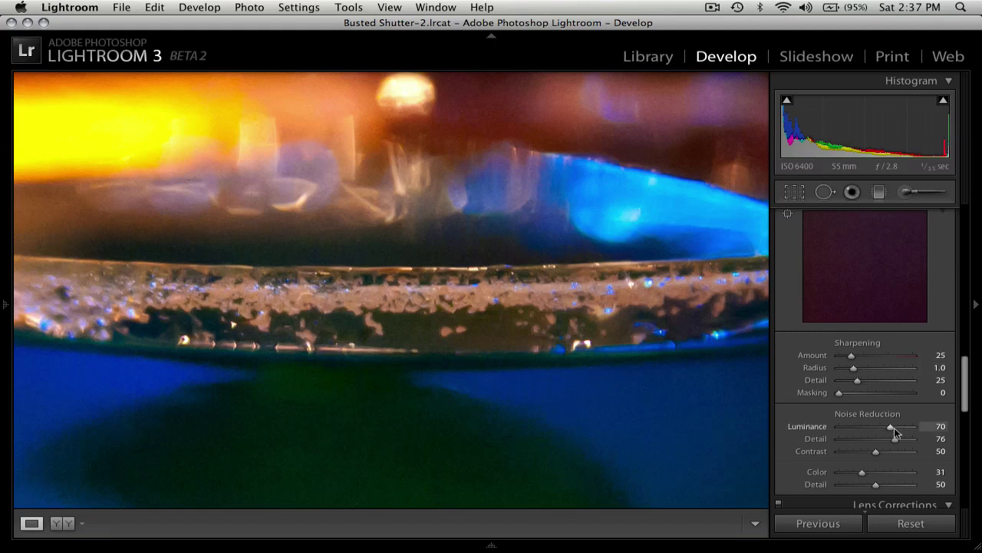
mouse_move(890, 427)
left_mouse_down()
mouse_move(833, 426)
mouse_move(900, 429)
left_mouse_up()
left_click_drag(913, 427, 900, 428)
left_click_drag(897, 439, 895, 438)
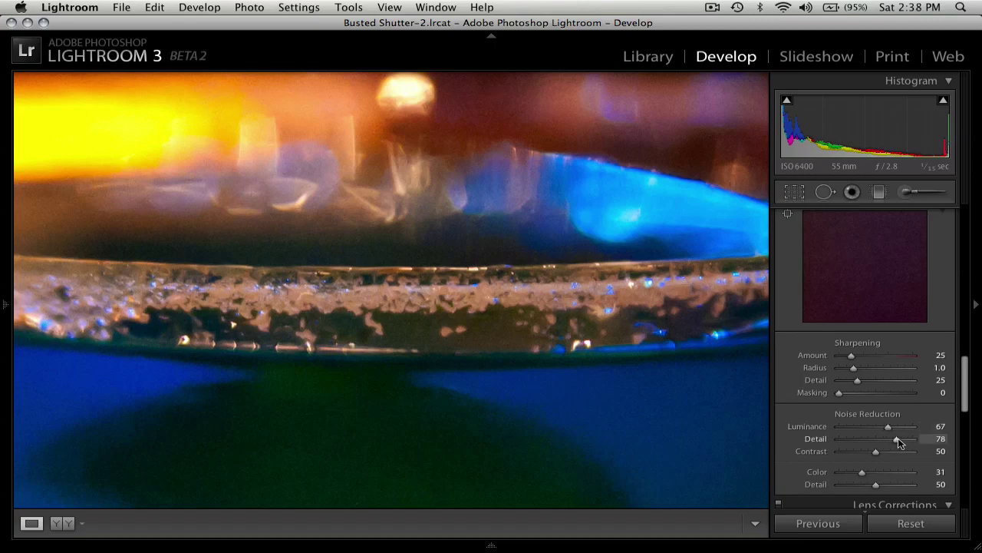
left_click_drag(898, 437, 837, 439)
left_click_drag(839, 439, 900, 444)
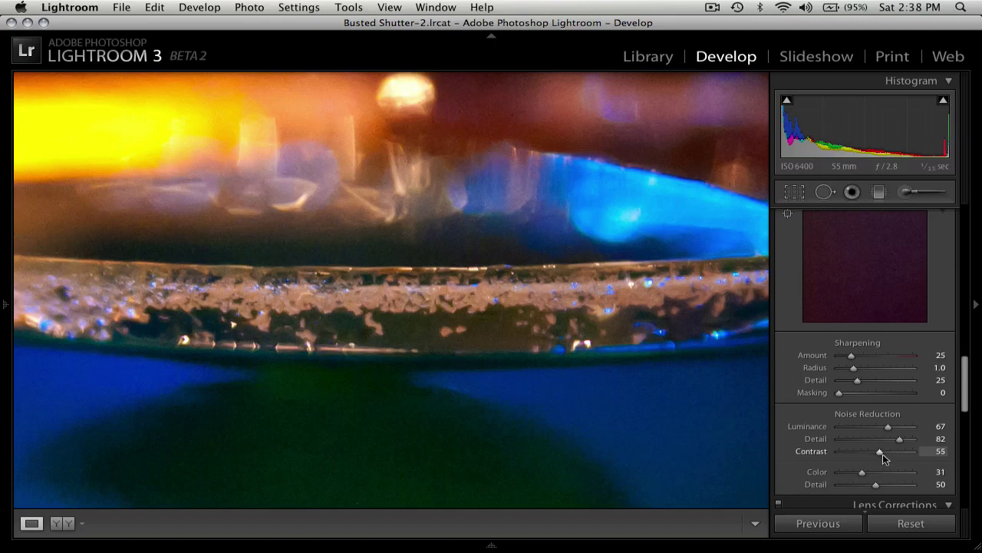
Step: Compare low and high noise reduction Contrast values, settling Contrast at 40
left_click_drag(884, 454, 878, 452)
left_click_drag(878, 452, 842, 452)
left_click_drag(839, 451, 872, 451)
left_click_drag(871, 450, 868, 450)
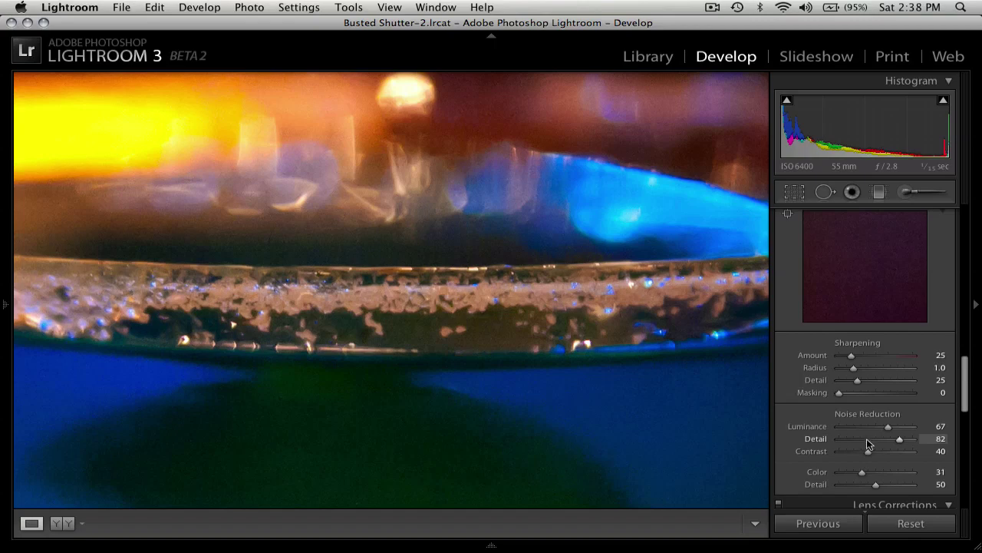
Step: Compare the whole martini photo with Detail adjustments off and on at fit and 1:1 previews
left_click(519, 305)
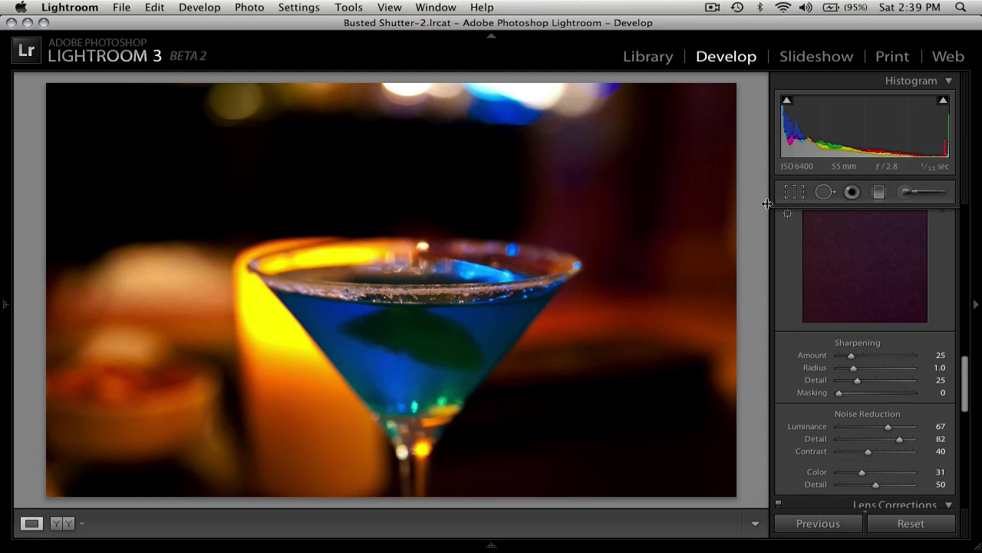
scroll(796, 266, "up", 2)
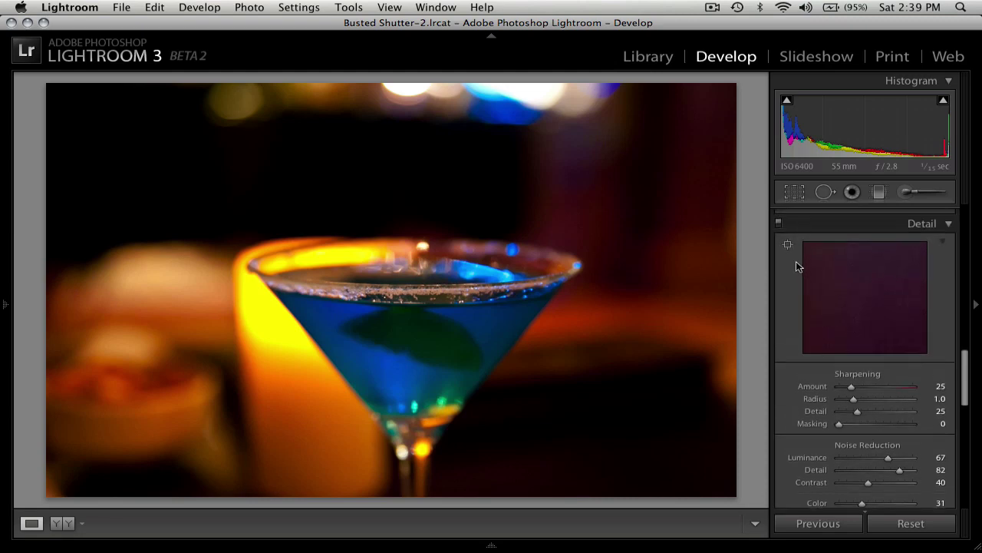
left_click(780, 225)
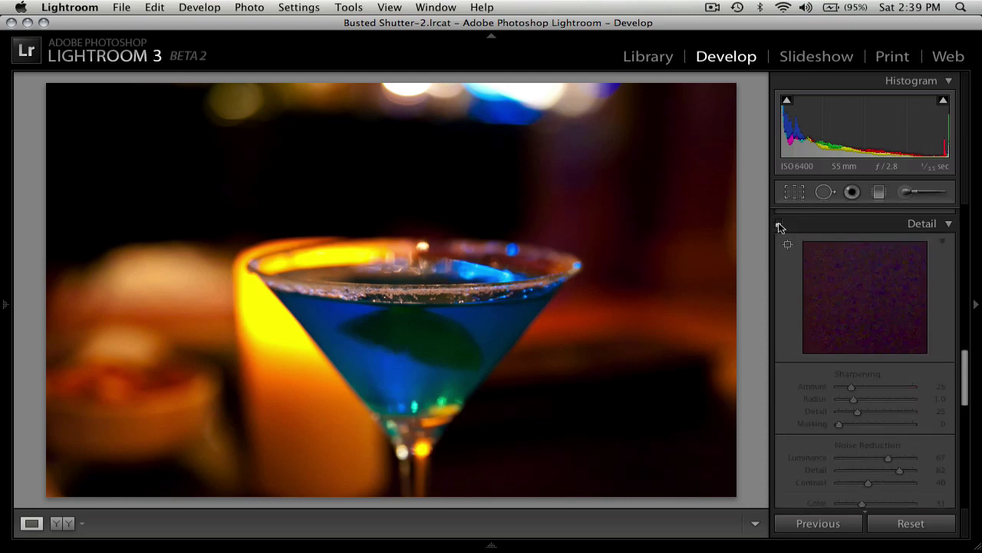
left_click(852, 284)
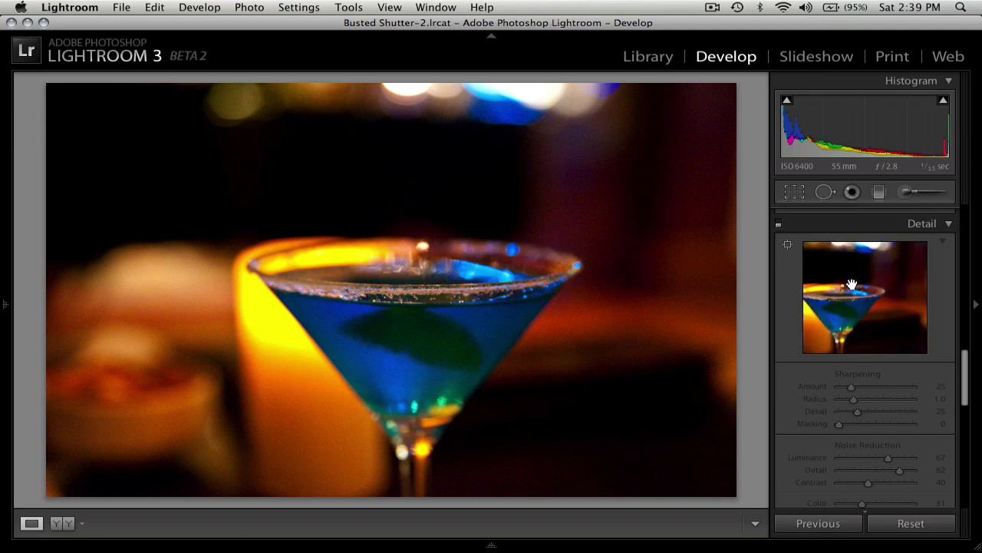
left_click(888, 263)
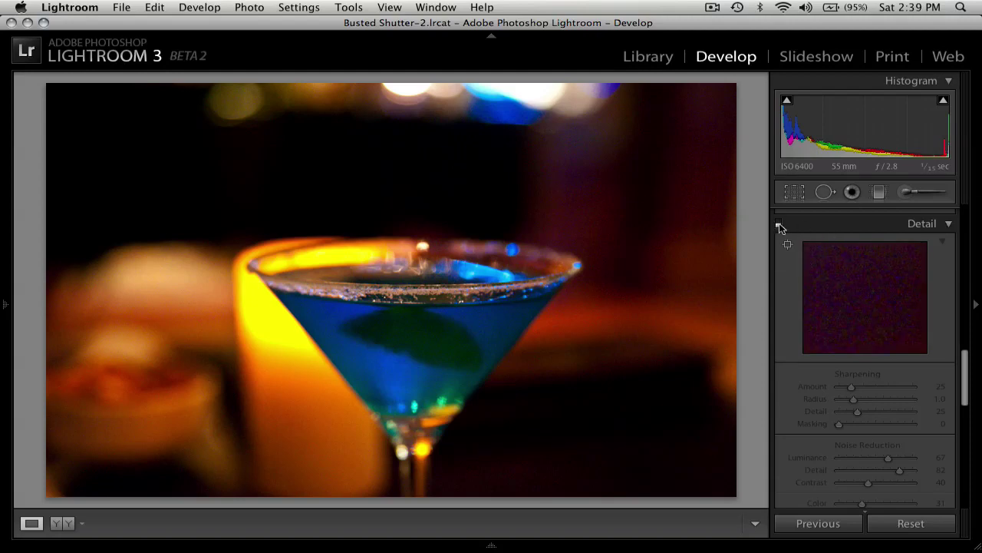
left_click(779, 224)
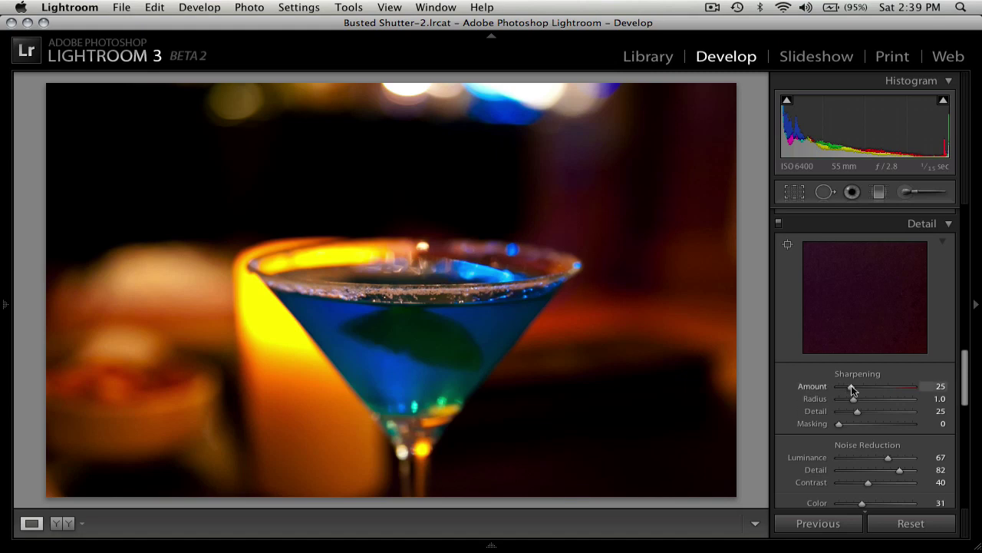
Step: Raise the martini's Sharpening Amount to 92, then move on to the piano lounge photo
left_click_drag(852, 386, 872, 385)
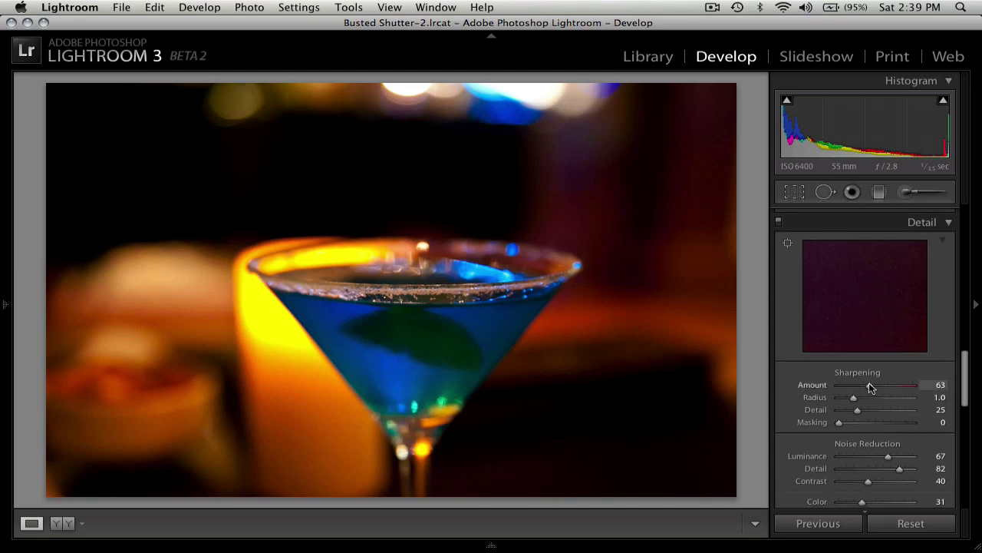
left_click_drag(871, 386, 889, 388)
left_click_drag(888, 387, 886, 389)
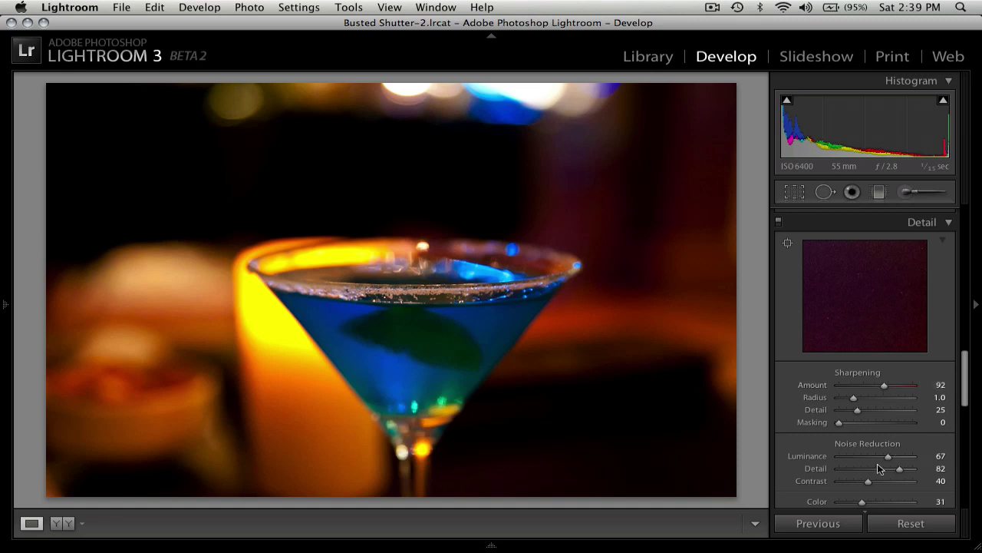
scroll(795, 449, "down", 2)
scroll(795, 450, "down", 5)
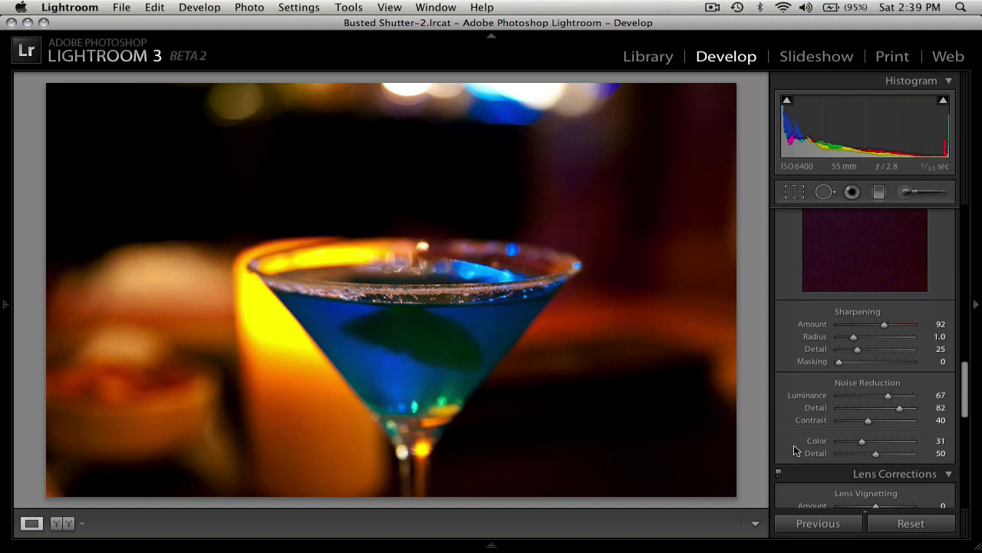
key("Right")
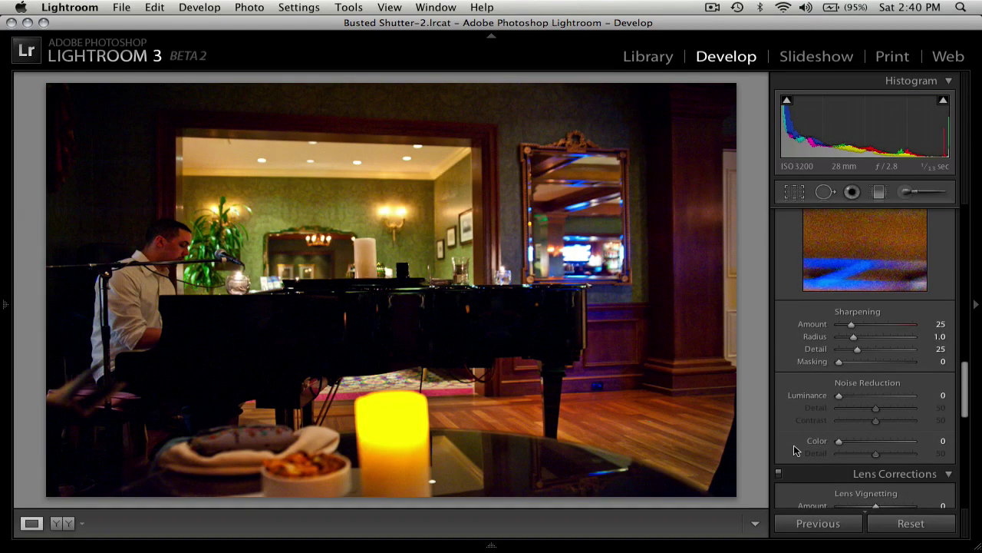
Step: Zoom the piano photo to 1:1 on the dark piano body and set Color noise reduction to 28
left_click(411, 317)
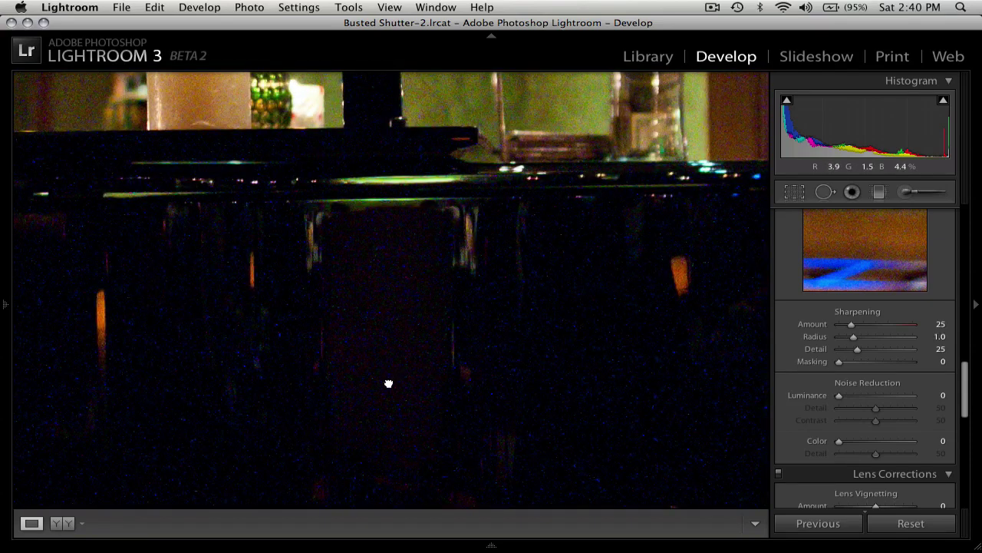
left_click_drag(390, 373, 397, 327)
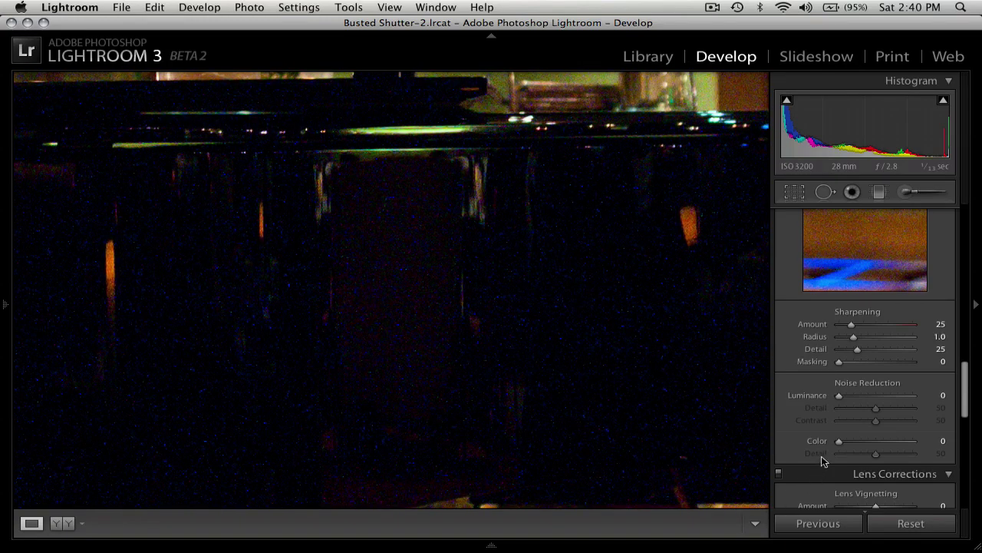
left_click_drag(838, 444, 860, 444)
Step: Set the piano photo's Luminance noise reduction to 68, comparing with Detail off and on
left_click_drag(840, 396, 891, 398)
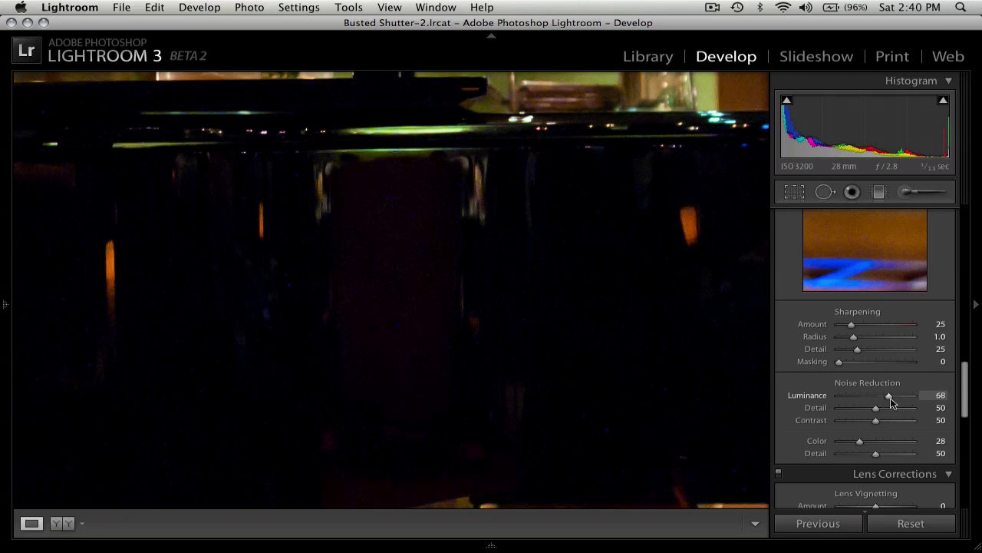
left_click(845, 253)
mouse_move(845, 254)
left_mouse_down()
mouse_move(852, 249)
mouse_move(838, 244)
left_mouse_up()
scroll(785, 348, "up", 3)
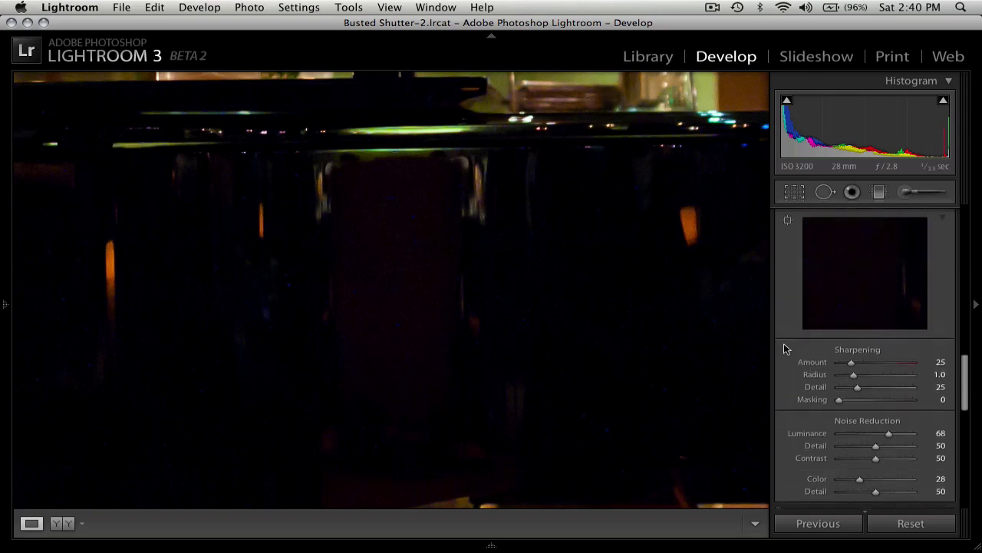
left_click(778, 310)
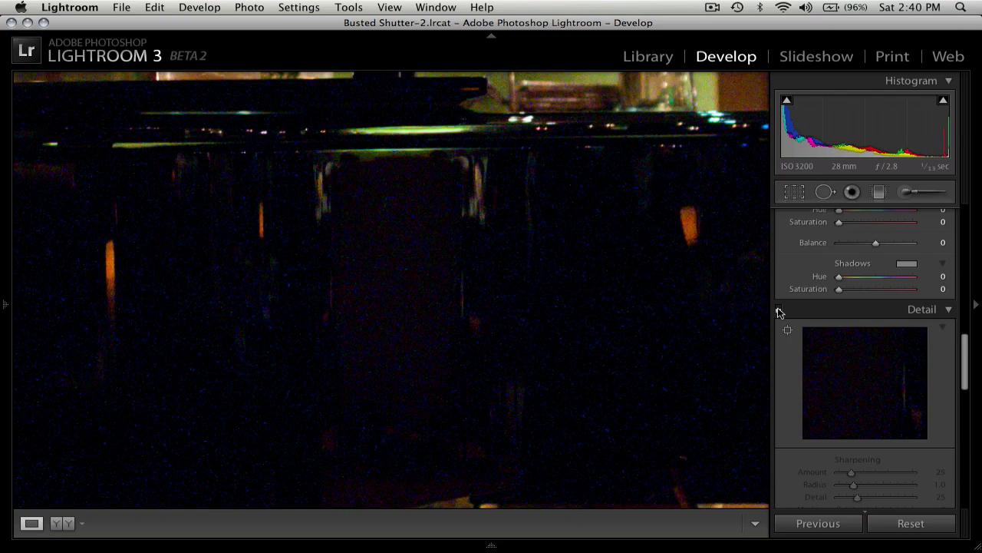
left_click(779, 309)
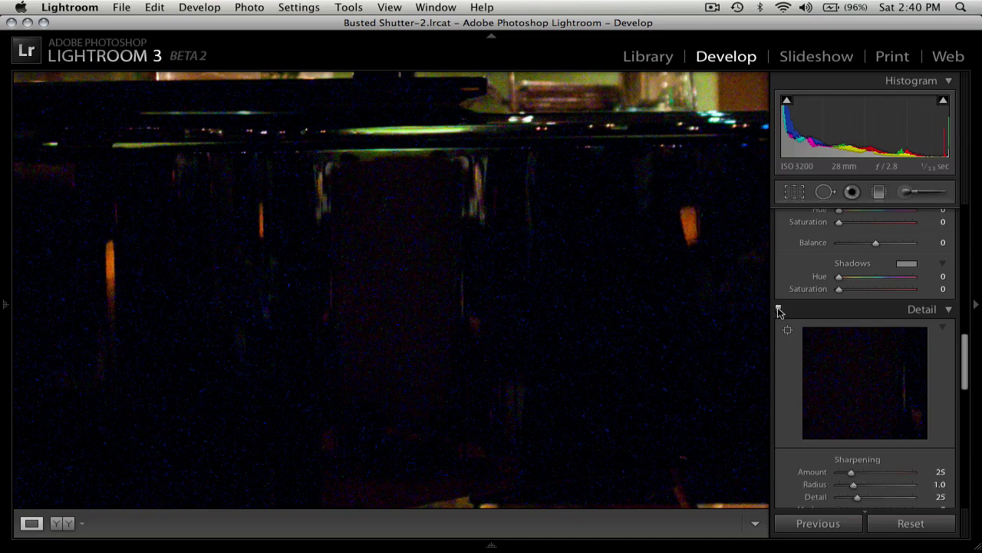
left_click(373, 268)
scroll(791, 357, "down", 5)
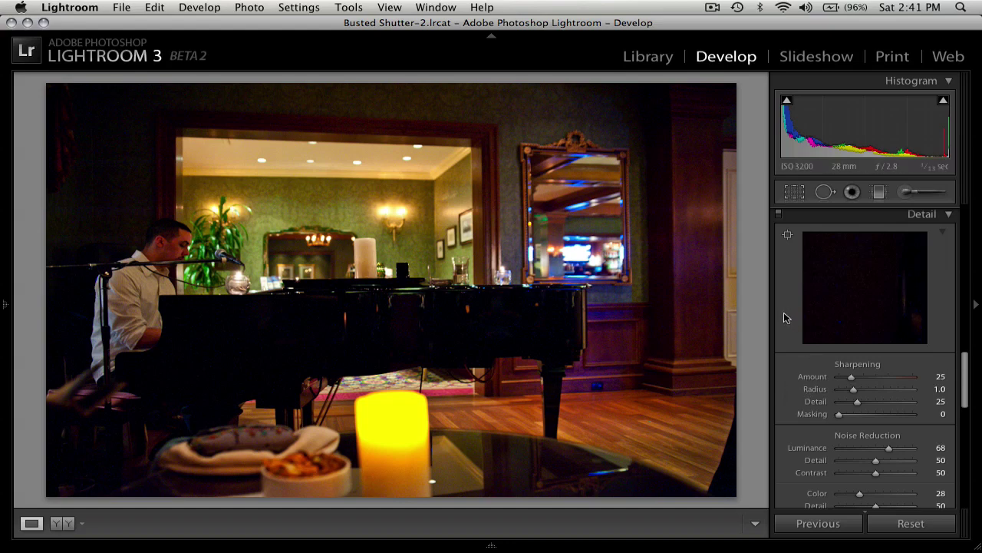
Step: Scroll through the piano lounge photo's Detail panel settings
scroll(785, 319, "down", 1)
scroll(785, 319, "up", 1)
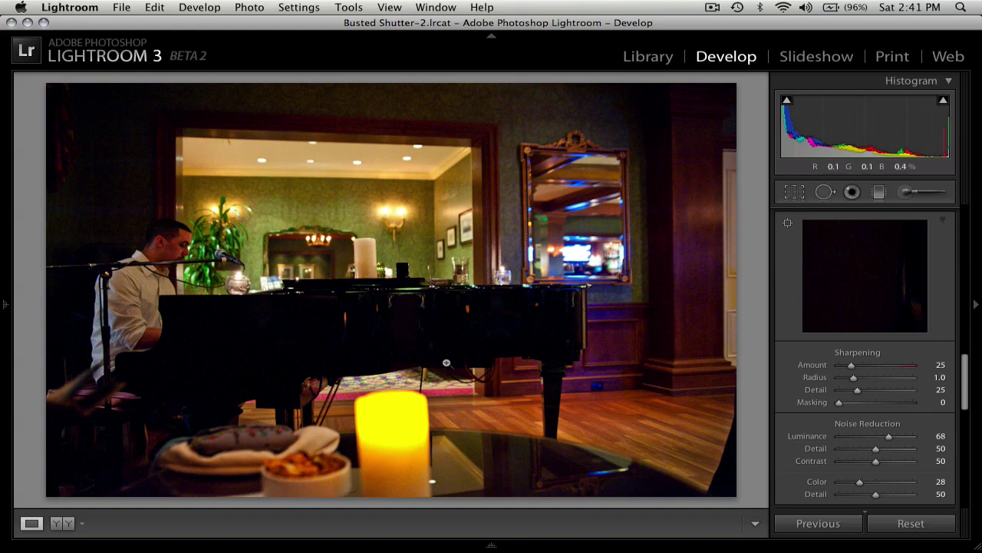
Step: Open the boy's portrait and reset Luminance and Color noise reduction to 0 and Sharpening Amount to 25
key("Right")
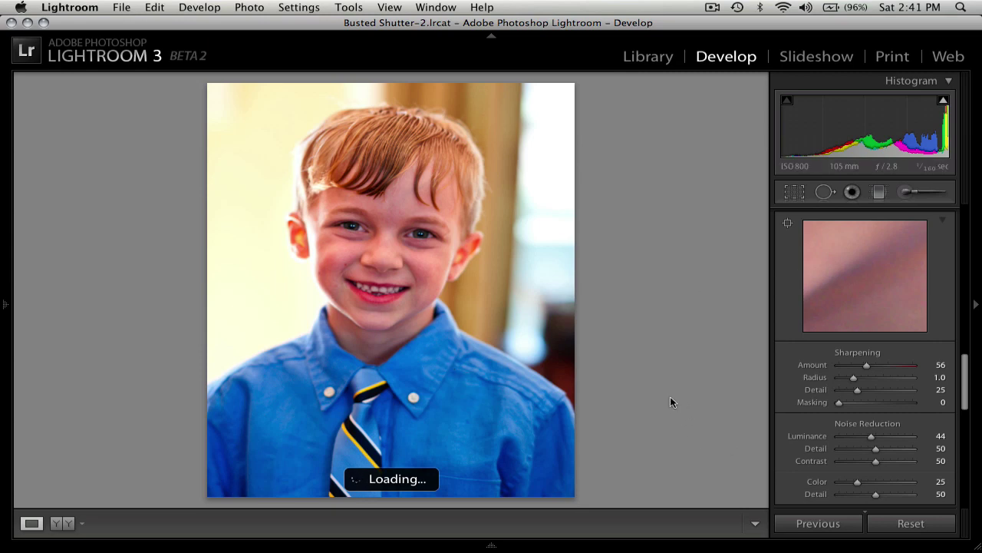
double_click(871, 438)
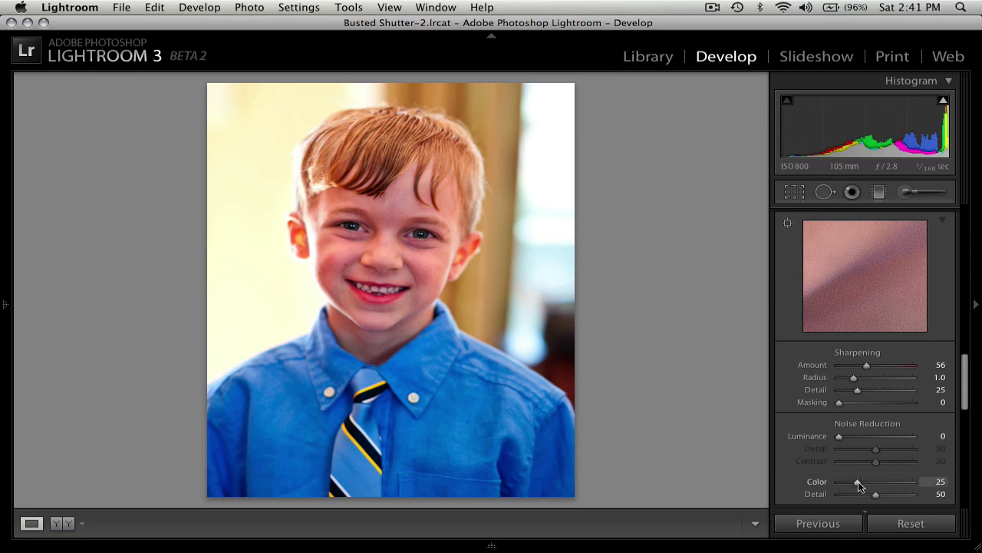
left_click_drag(858, 482, 835, 486)
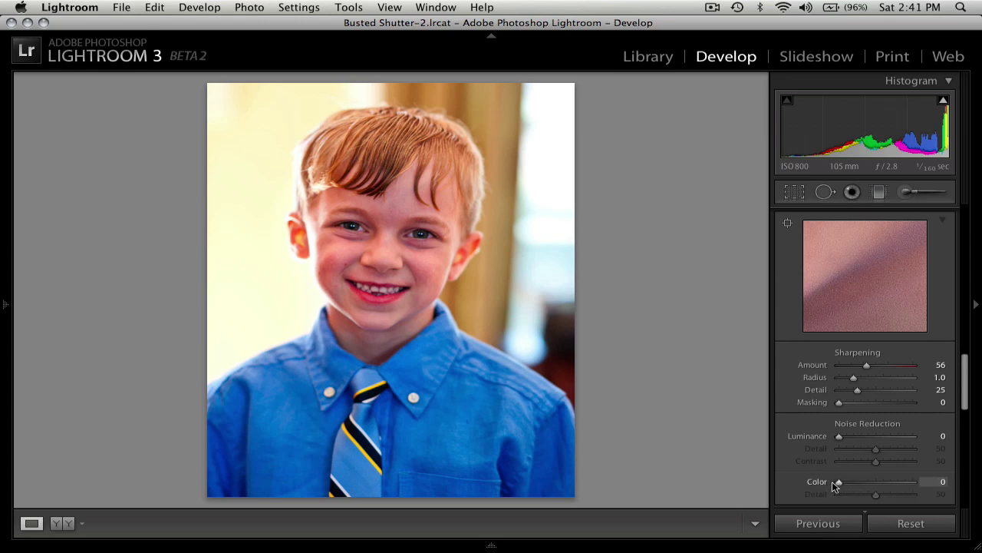
double_click(866, 366)
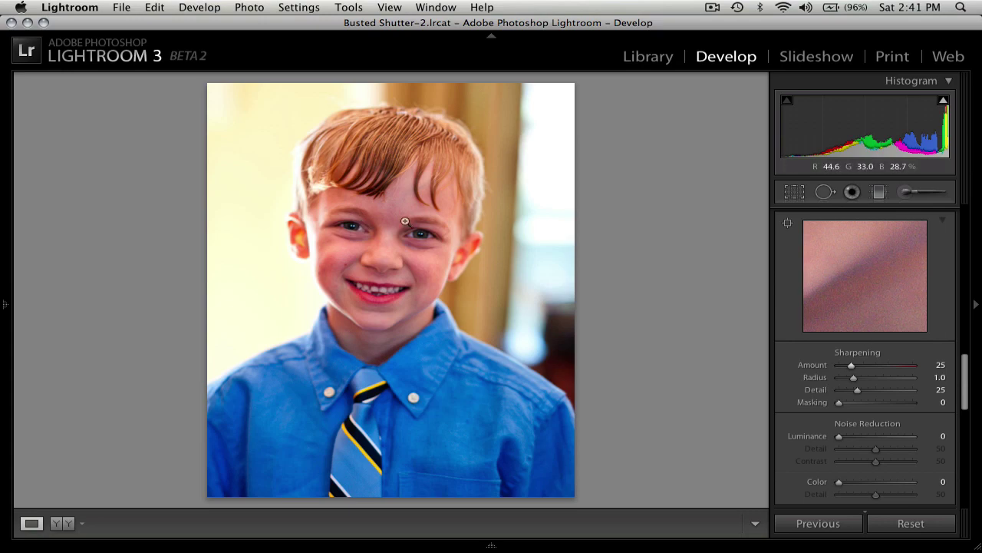
Step: Zoom 1:1 on the boy's eyes and set color noise reduction 26, luminance 47
left_click(409, 229)
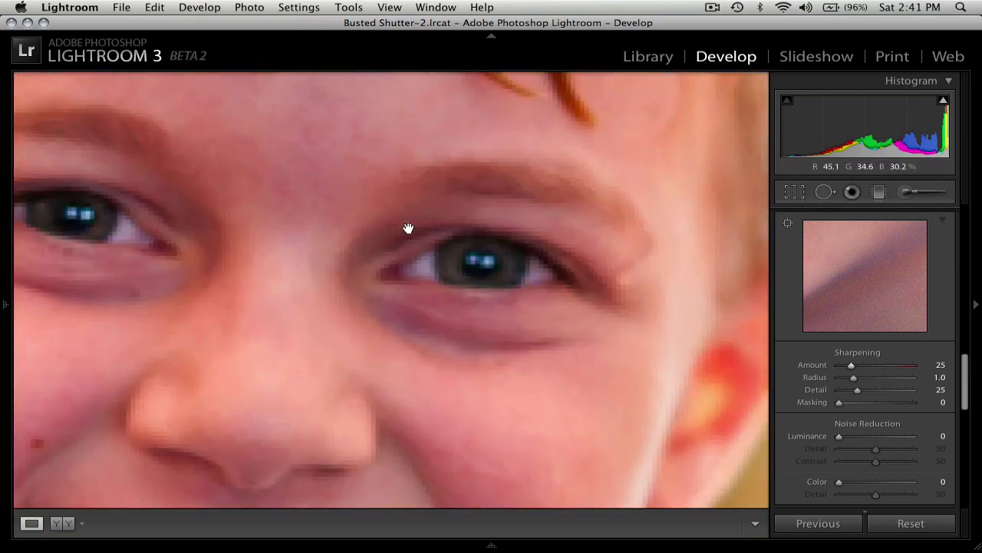
left_click_drag(254, 210, 401, 210)
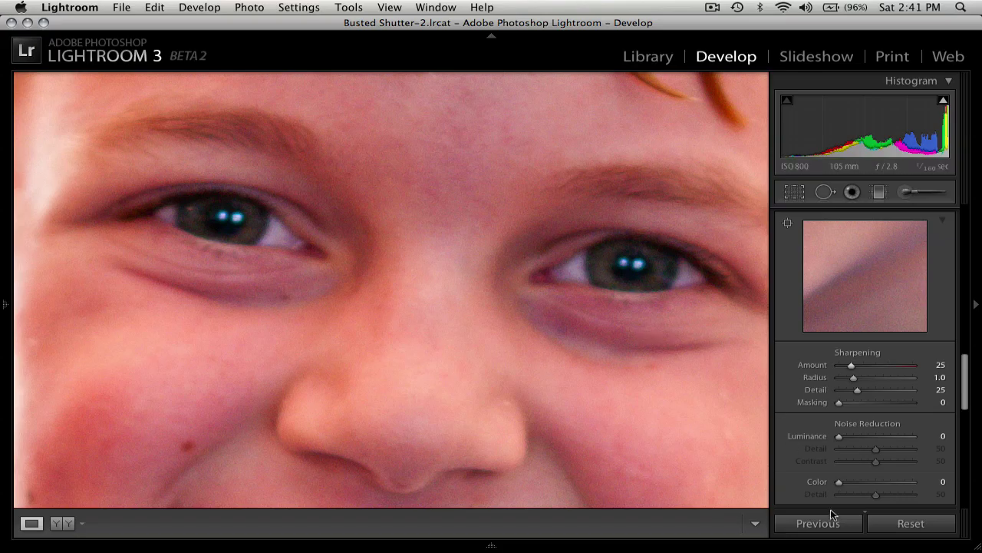
left_click_drag(839, 482, 859, 485)
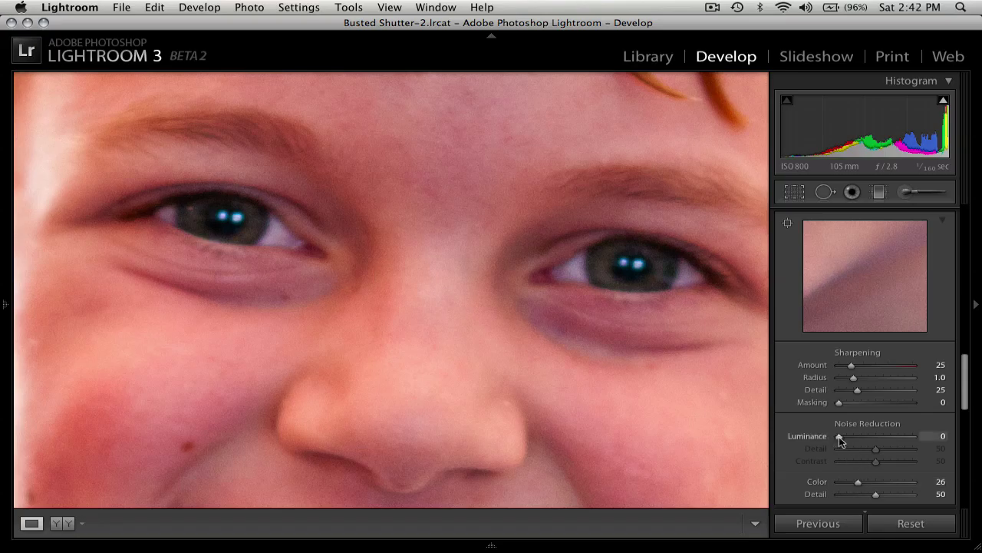
left_click_drag(839, 436, 873, 436)
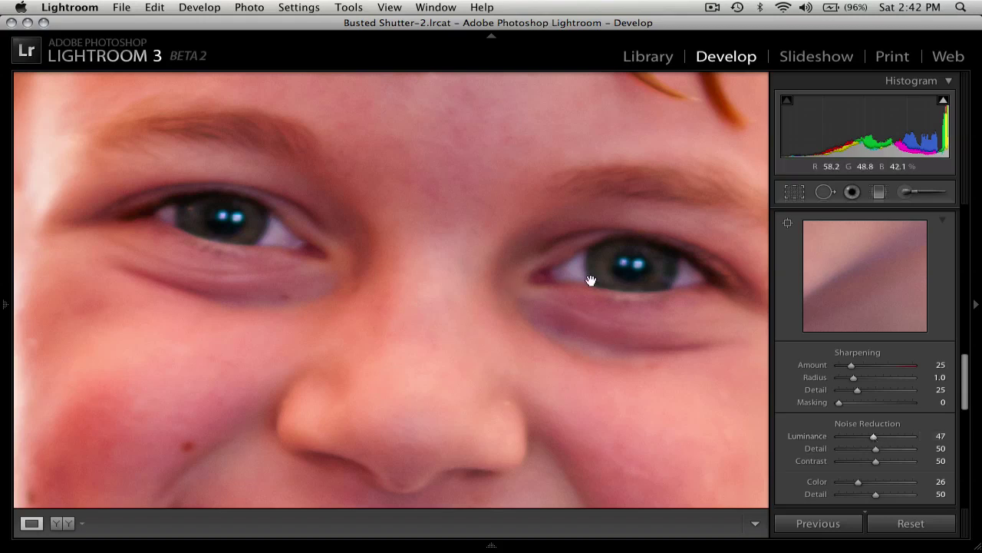
Step: Switch the Detail adjustments off and back on to compare before and after
scroll(797, 281, "up", 2)
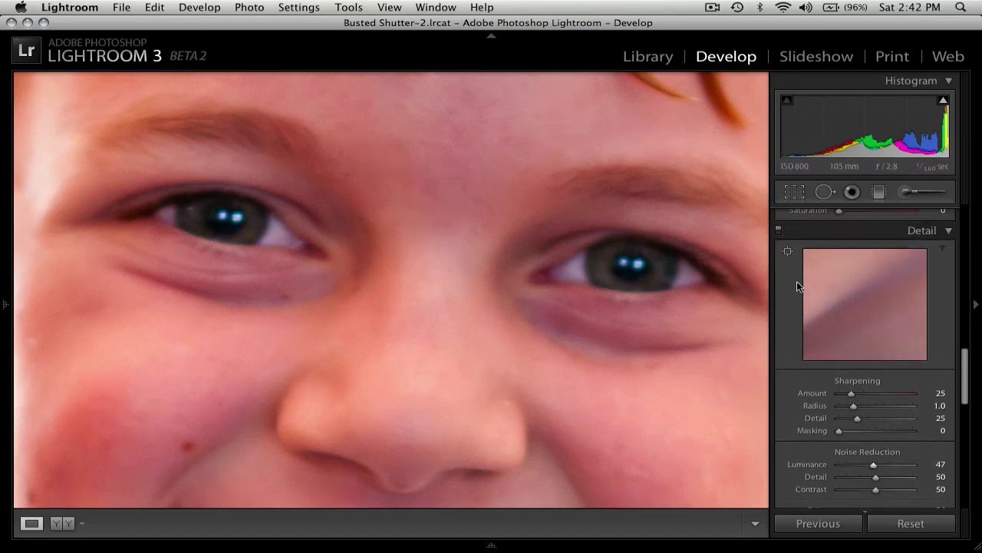
left_click(779, 232)
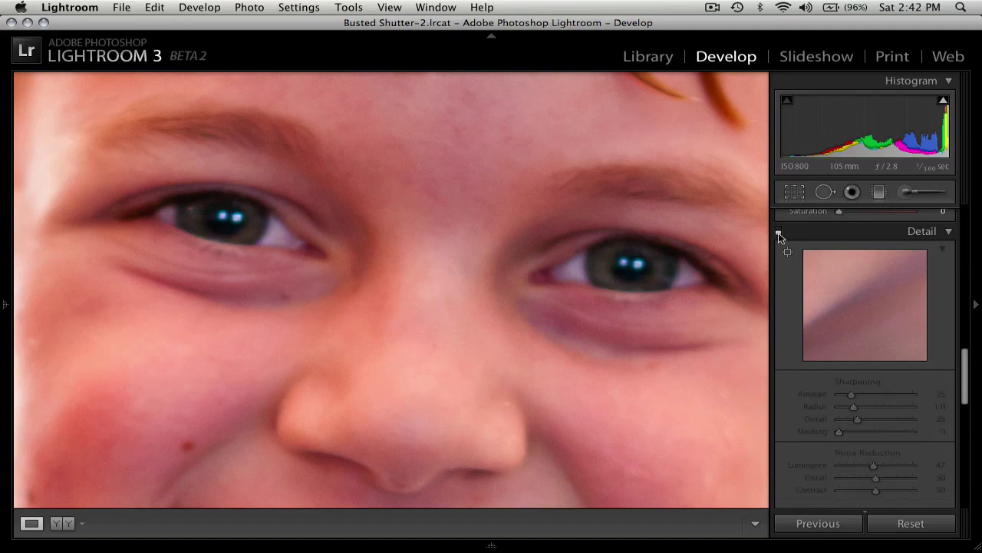
left_click(778, 231)
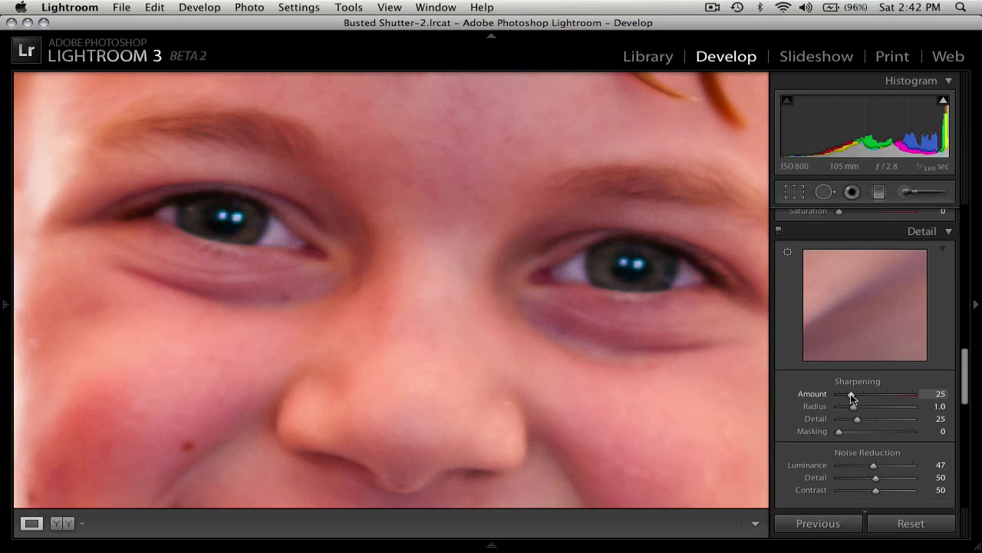
Step: Set sharpening amount to 69 and noise reduction detail to 77, then compare the full portrait
left_click_drag(852, 396, 874, 398)
left_click_drag(877, 481, 896, 481)
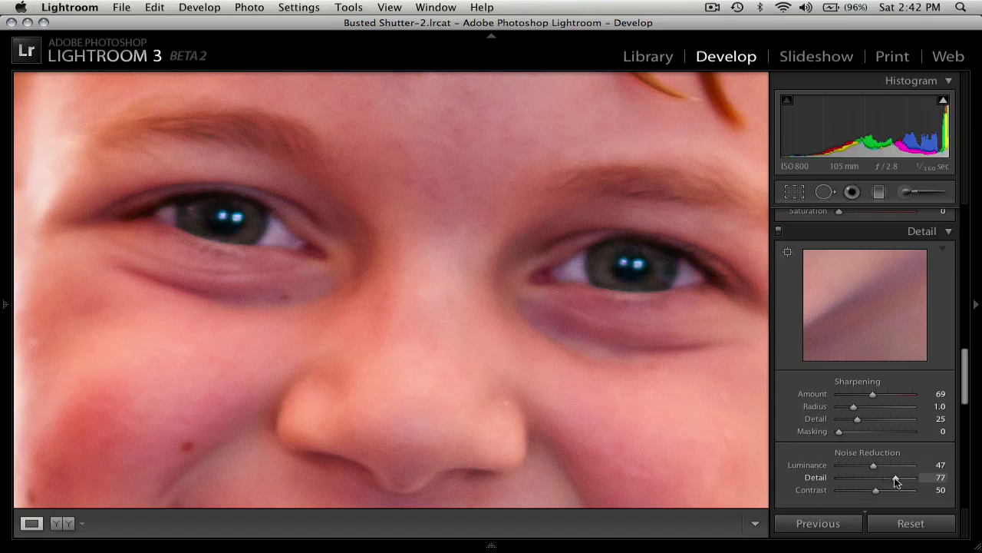
left_click(435, 264)
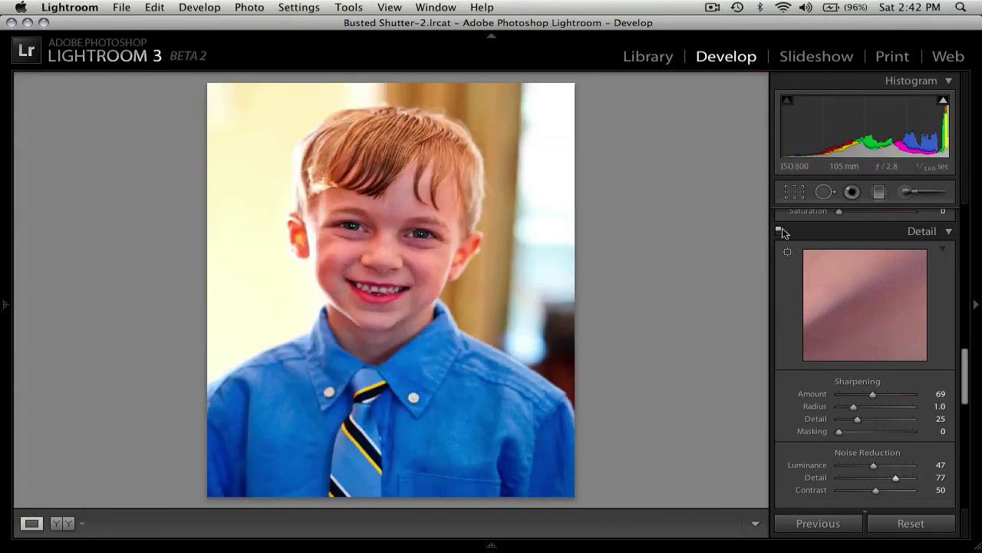
left_click(780, 231)
left_click(780, 231)
Step: Compare the Detail adjustments at 1:1 between the eyes, then return to the full portrait
left_click(378, 228)
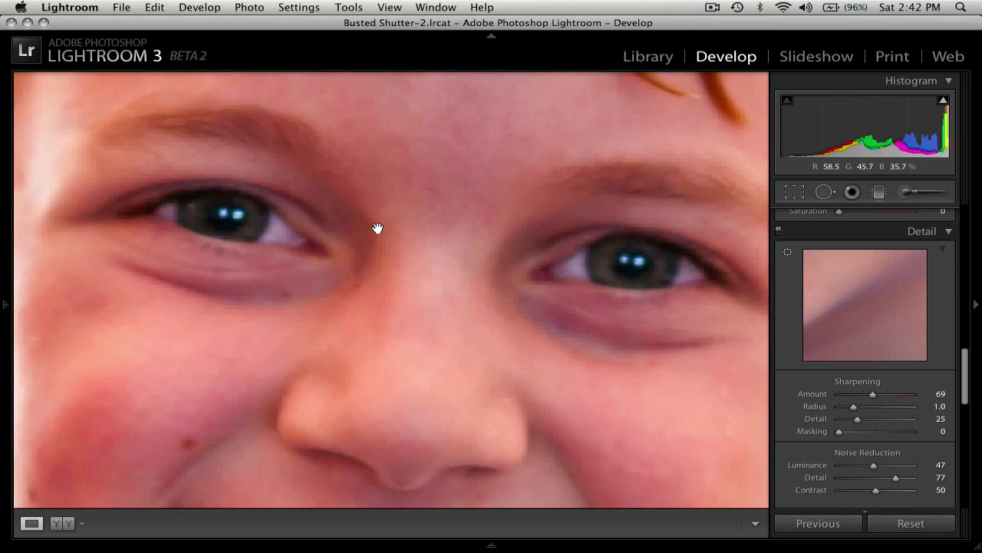
left_click(779, 232)
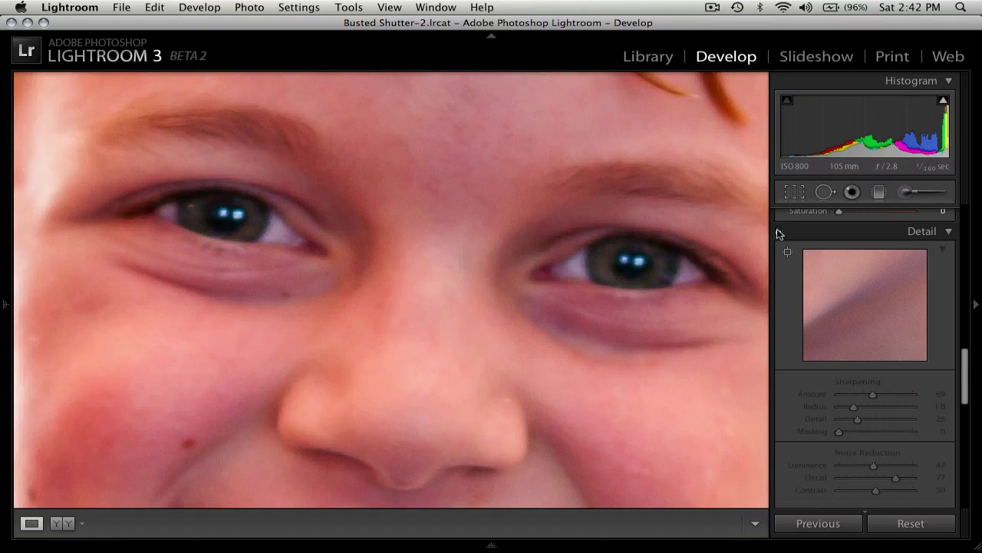
left_click(779, 231)
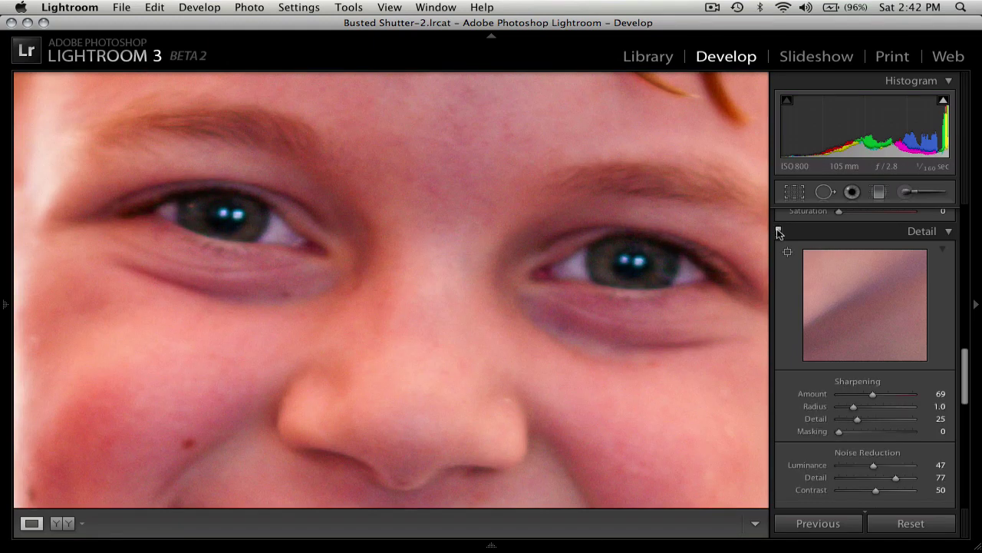
left_click(539, 248)
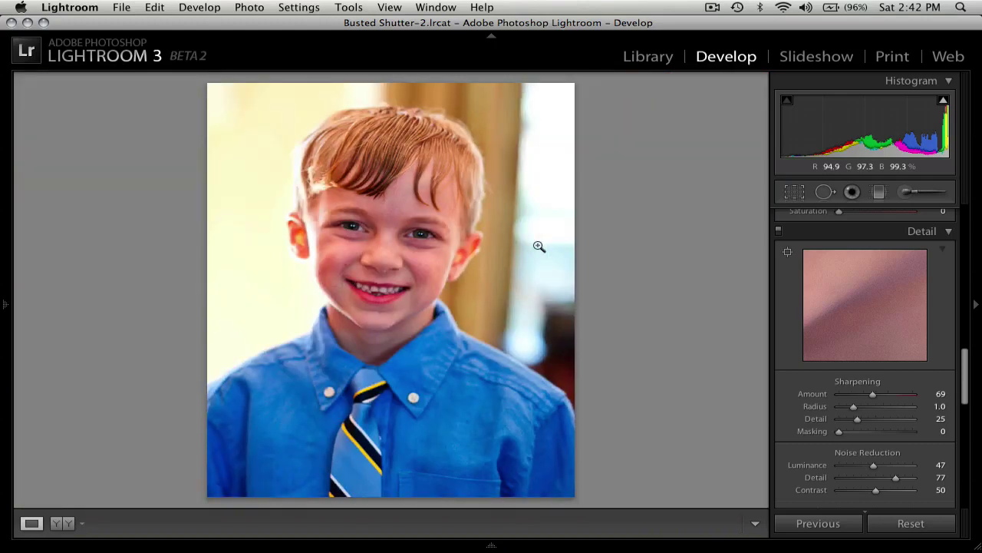